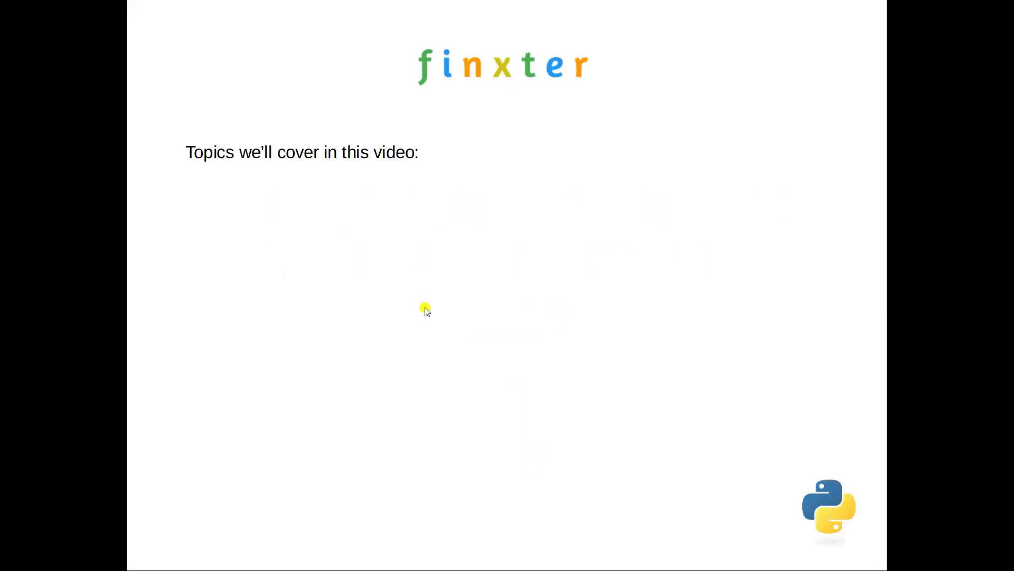
left_click(425, 310)
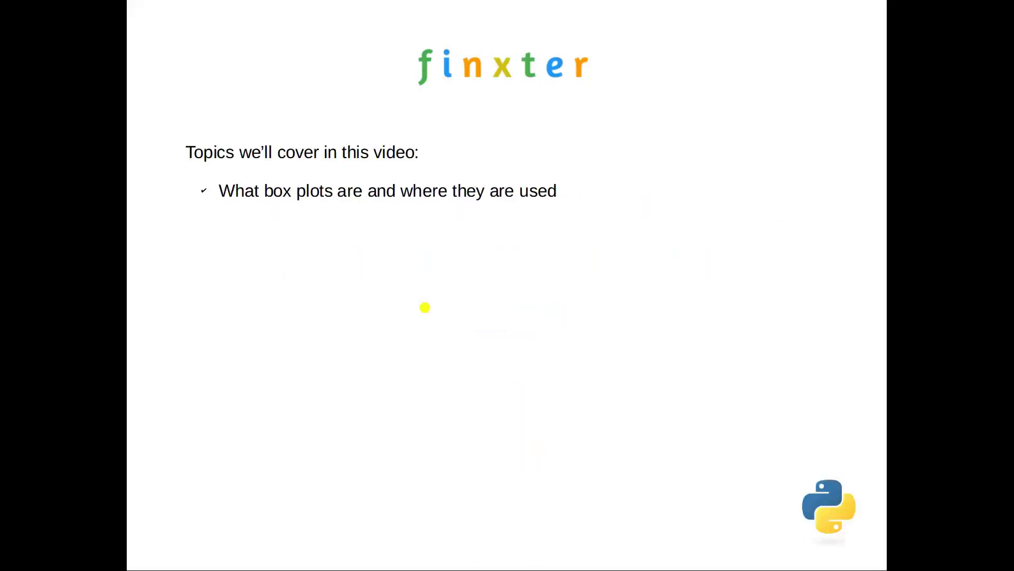
- Go to the topics slide and reveal the Pandas Plotting Module, boxplot() syntax and Matplotlib Pyplot bullets
left_click(424, 308)
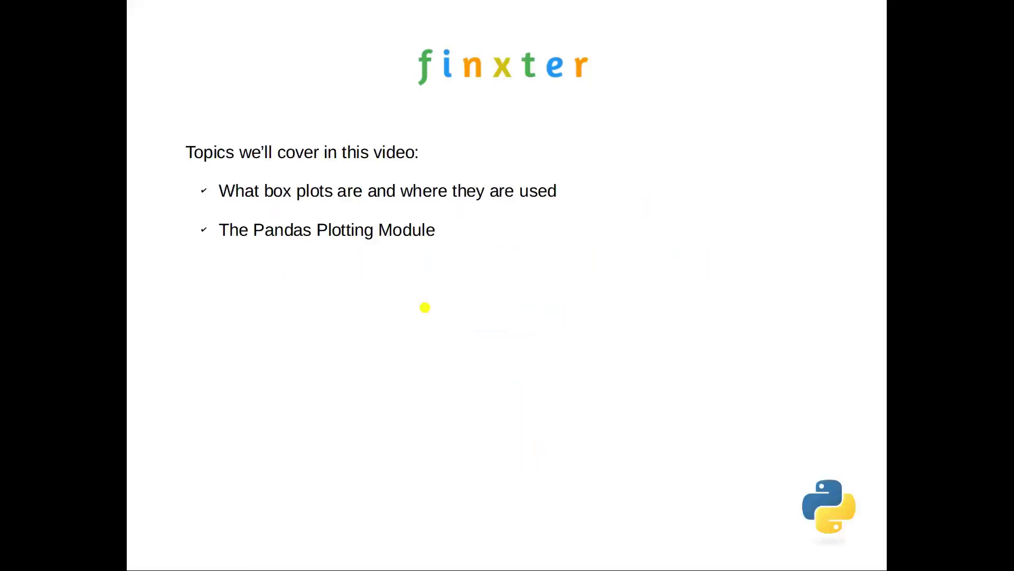
left_click(425, 308)
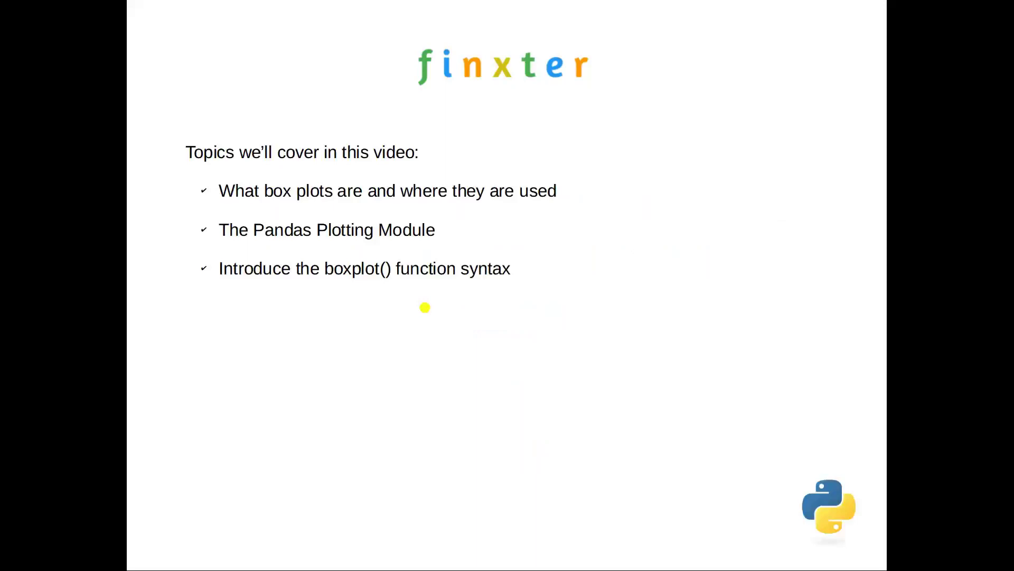
left_click(425, 307)
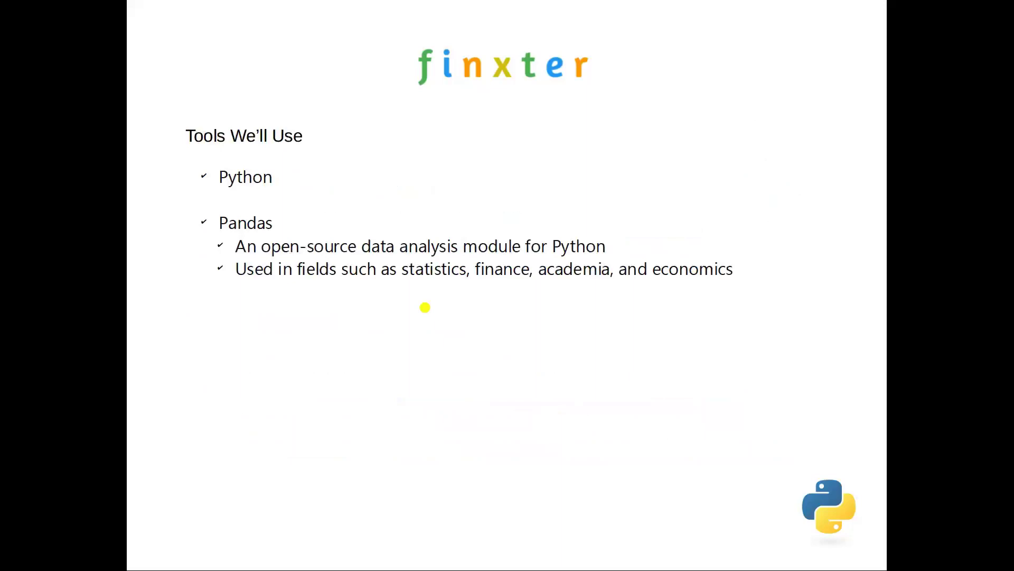
- Reveal the Matplotlib bullet and its sub-points on the tools slide
key("Right")
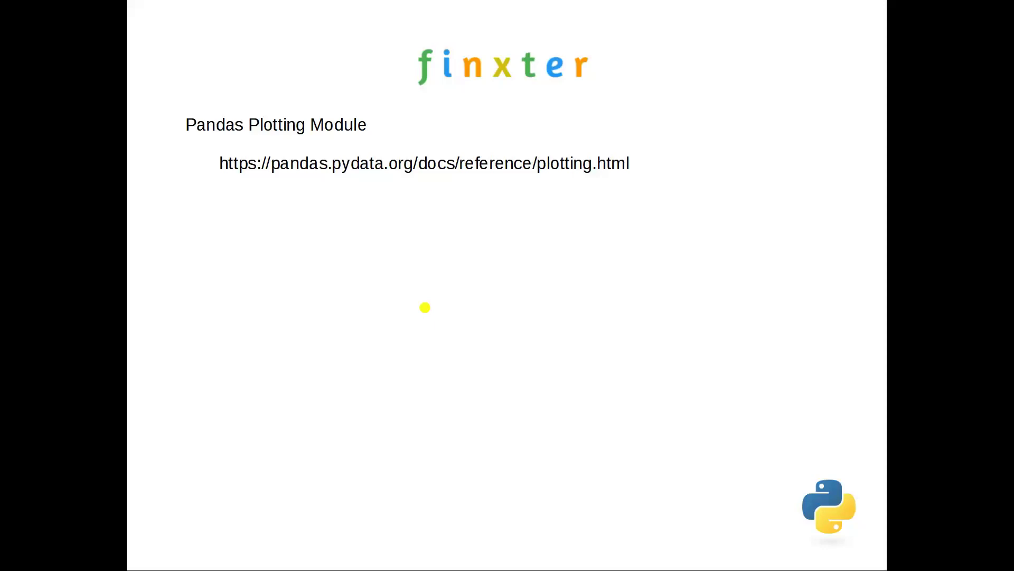
- Reveal the 12-plotting-functions note, the functions table, and the red asterisks marking the boxplot row
key("Right")
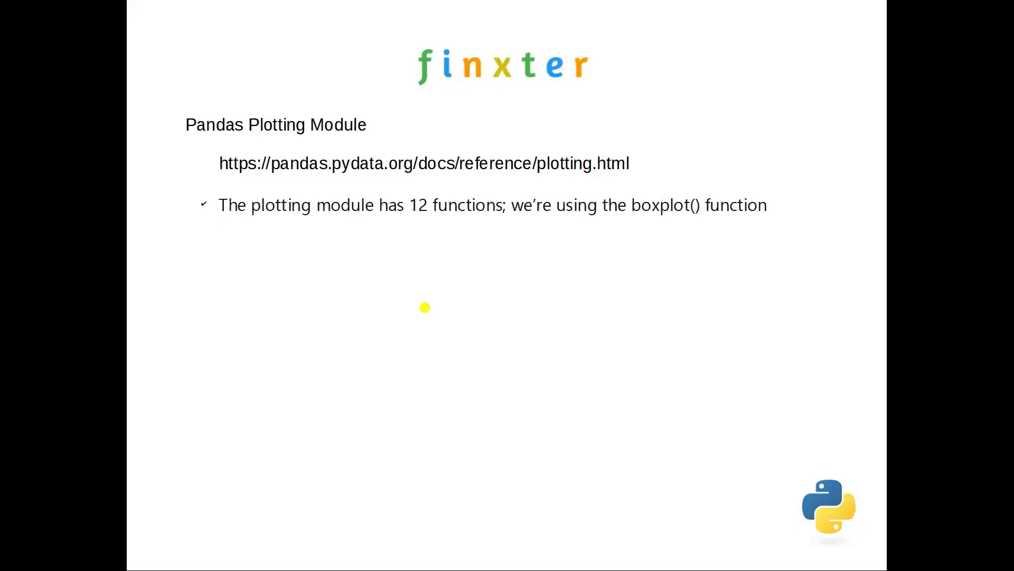
key("Right")
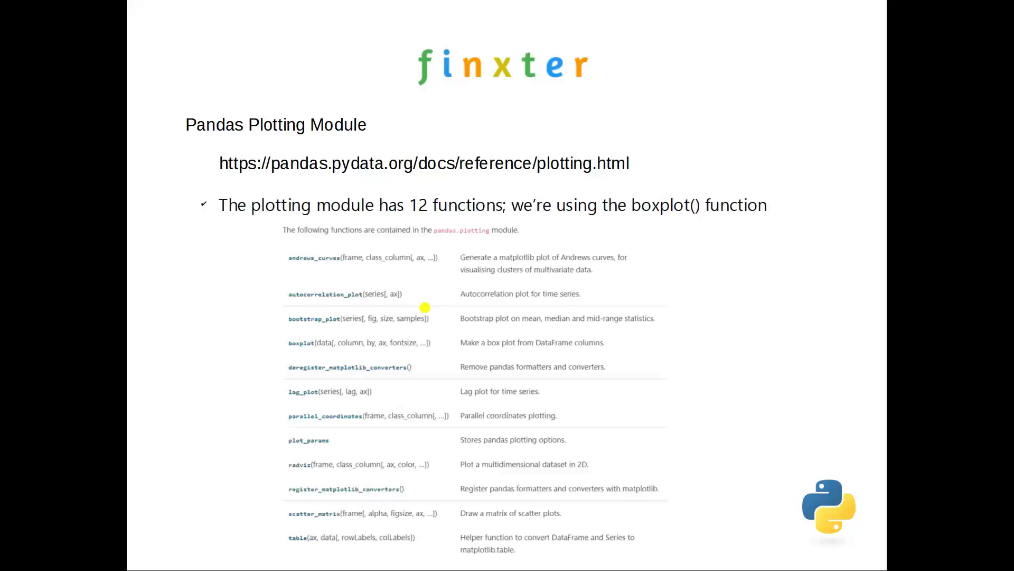
key("Right")
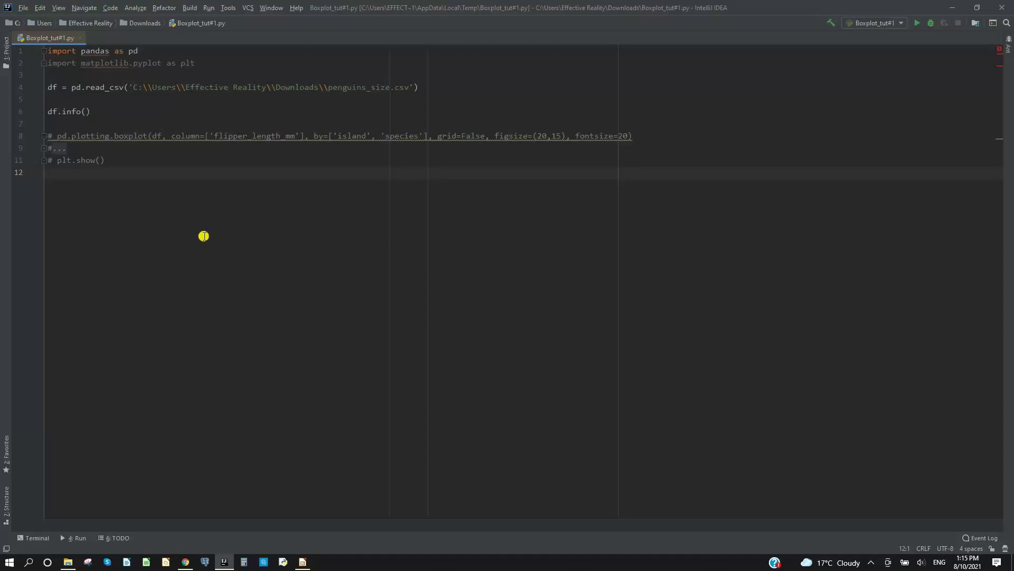
scroll(204, 236, "up", 3, "ctrl")
scroll(204, 236, "up", 1, "ctrl")
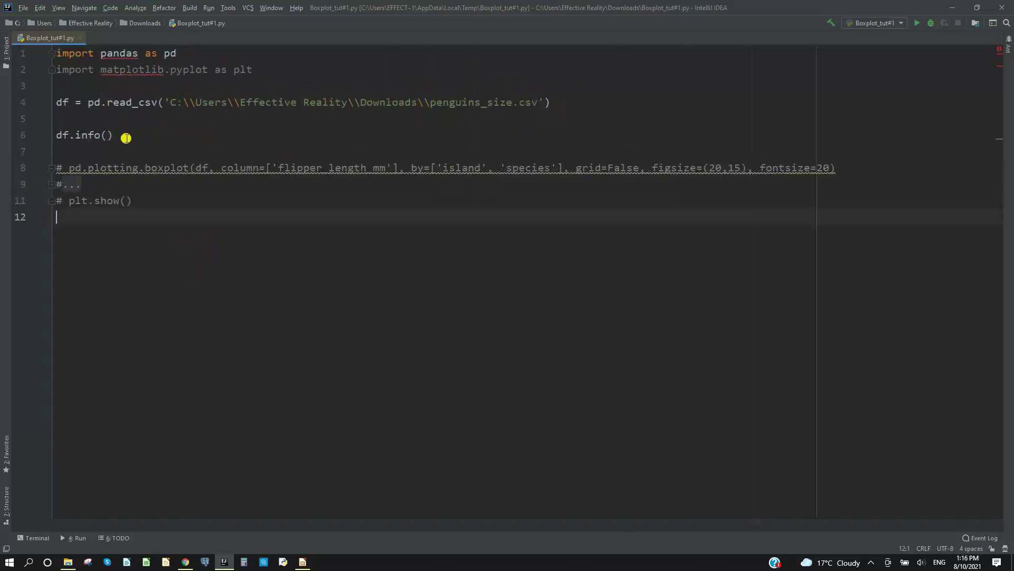
- Run the script to print the df.info() summary of the penguins data
key("shift+F10")
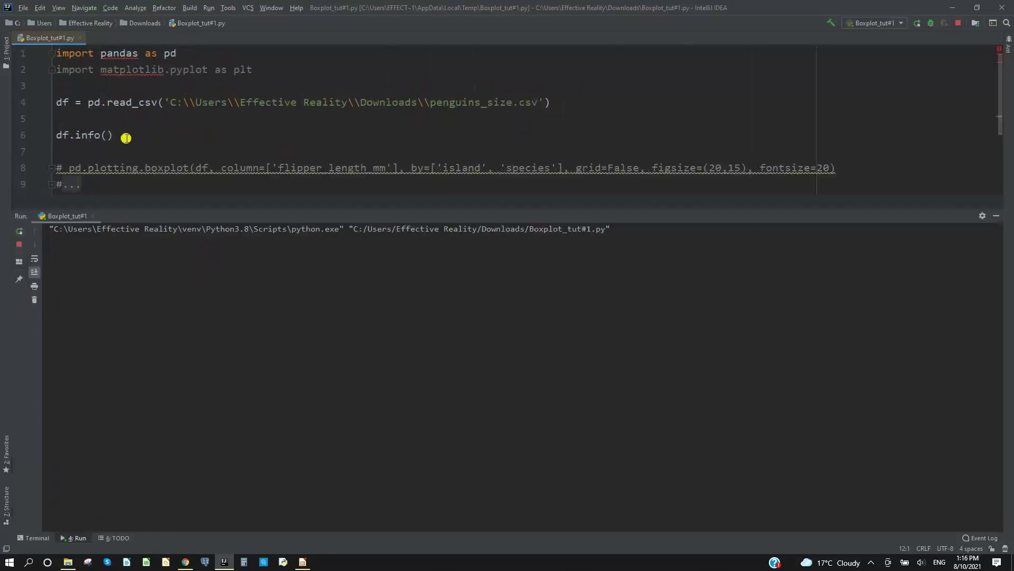
scroll(126, 138, "down", 3)
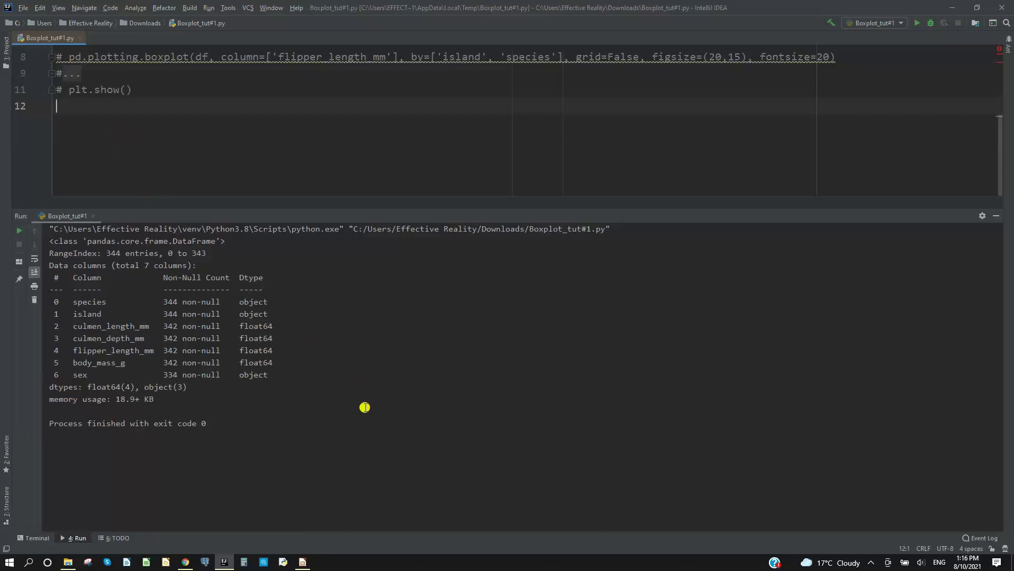
scroll(365, 407, "up", 2, "ctrl")
scroll(364, 407, "up", 1, "ctrl")
scroll(365, 406, "up", 2, "ctrl")
scroll(363, 407, "up", 2, "ctrl")
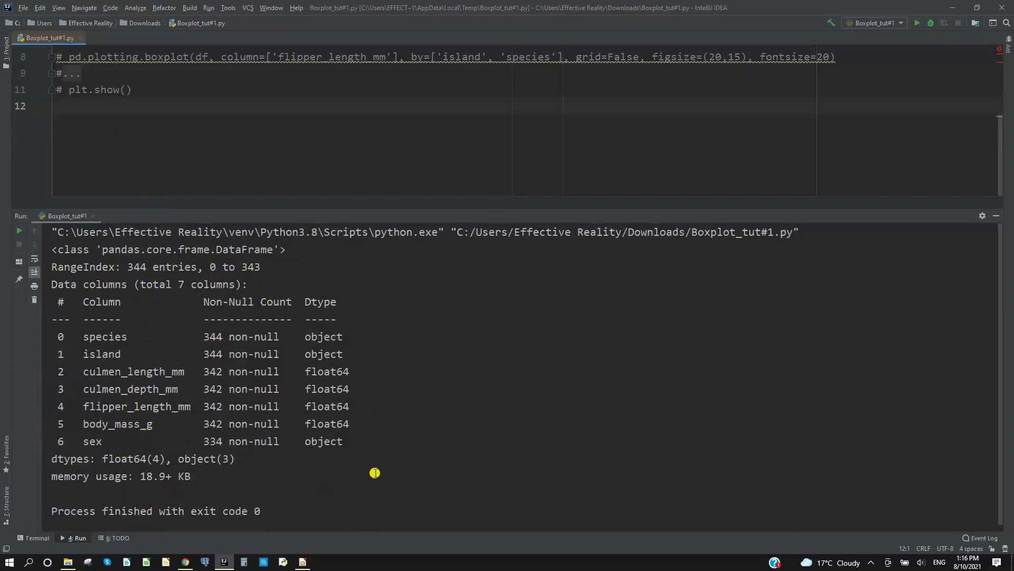
- Hide the run output and uncomment the boxplot and plt.show() lines
left_click(997, 217)
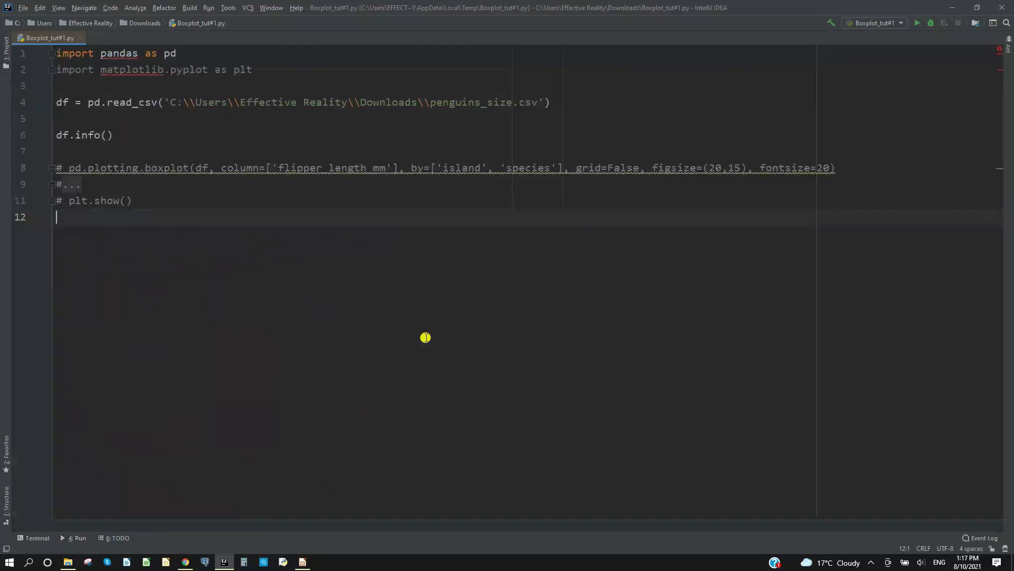
left_click_drag(56, 168, 170, 199)
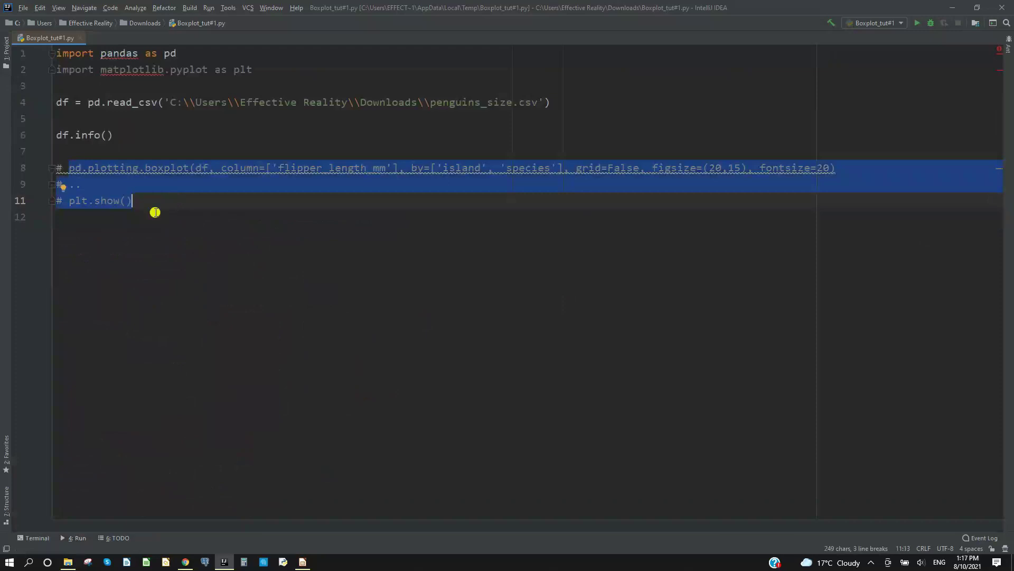
key("ctrl+slash")
- Delete the df.info() call on line 6 along with the leftover blank lines
left_click(123, 137)
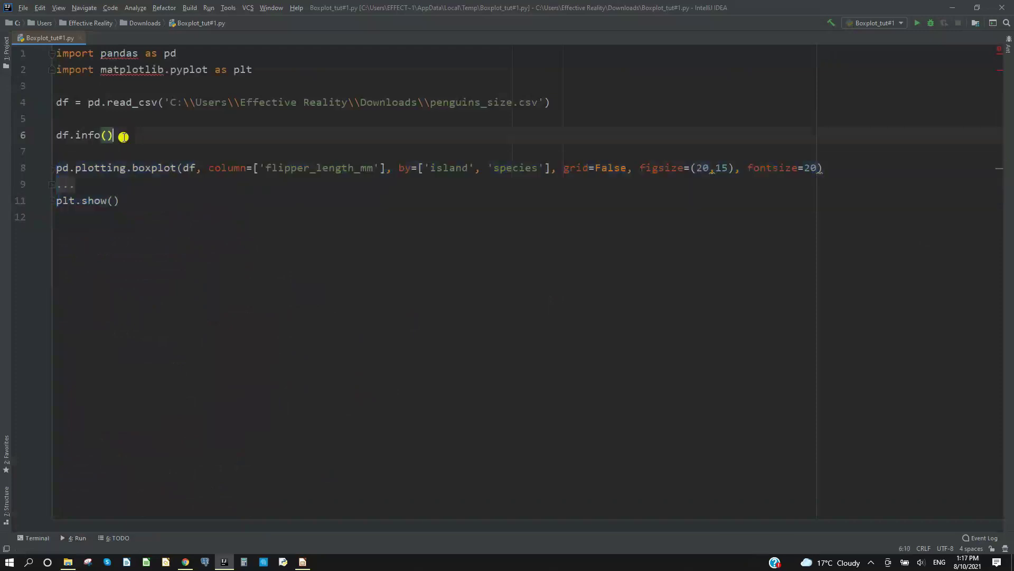
left_click_drag(123, 136, 41, 136)
key("BackSpace")
key("Delete")
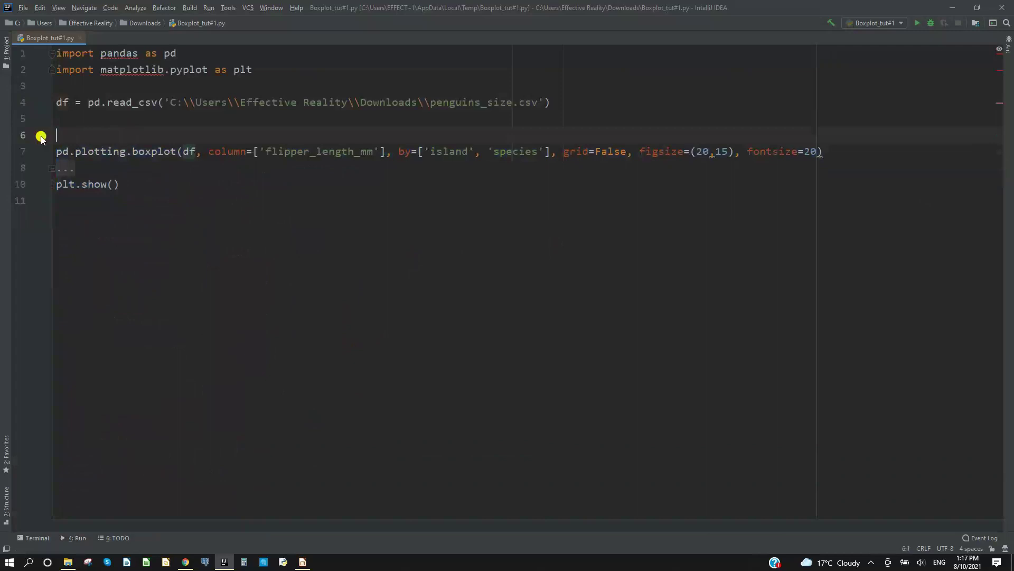
key("Delete")
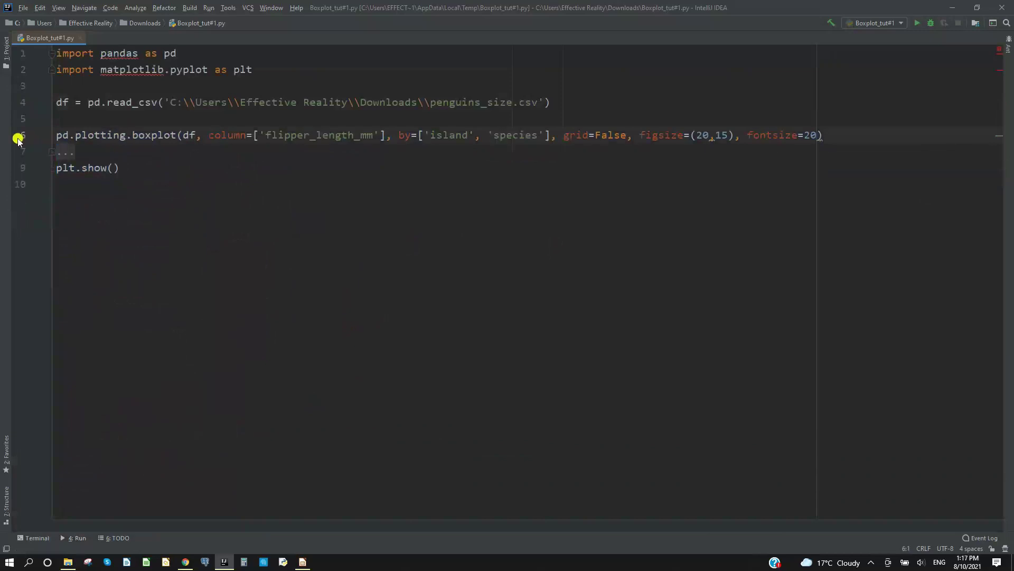
left_click(155, 228)
- Run Boxplot_tut#1.py and move the resulting Figure 1 box plot window up and left
key("shift+F10")
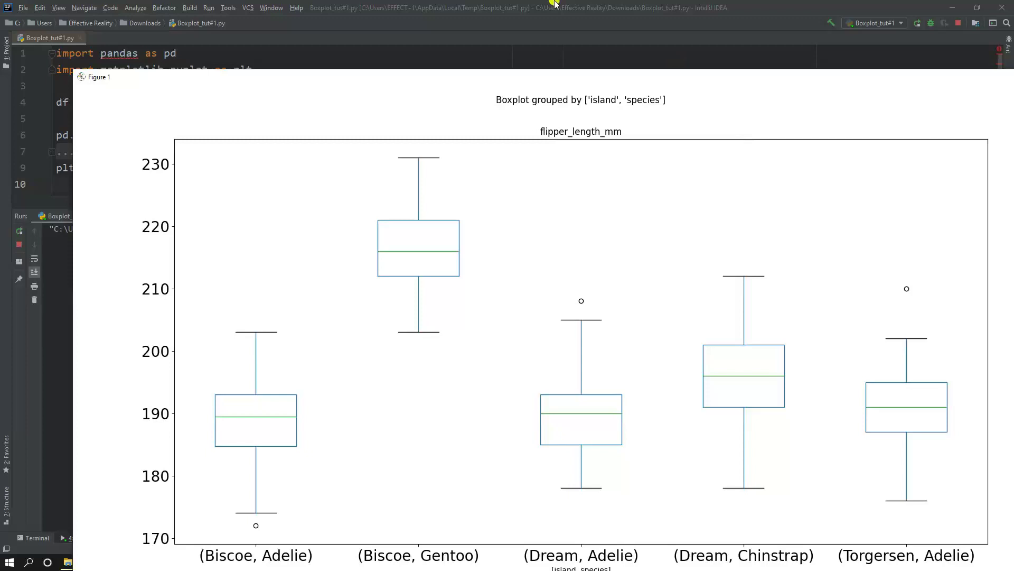
left_click_drag(467, 83, 415, 25)
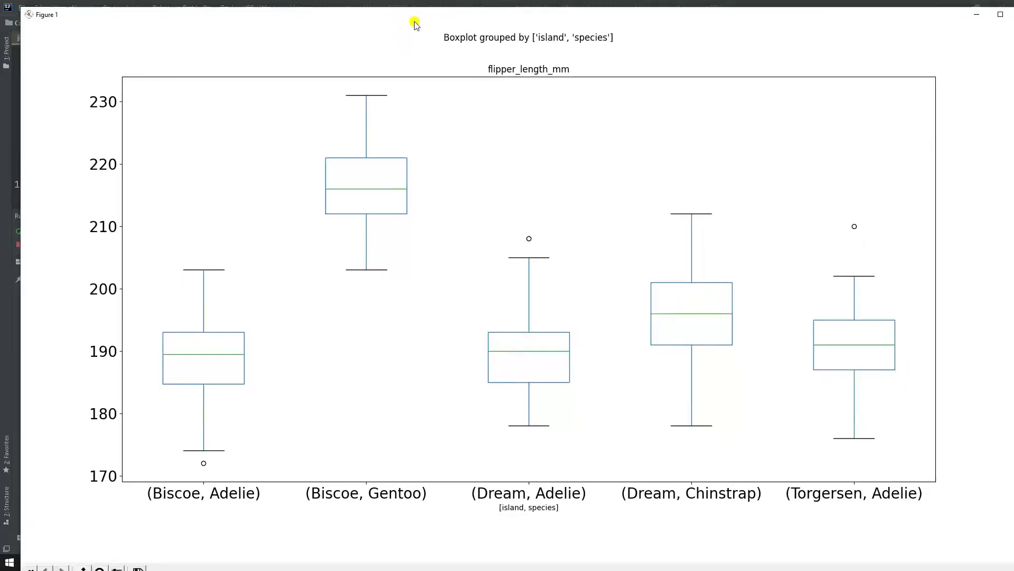